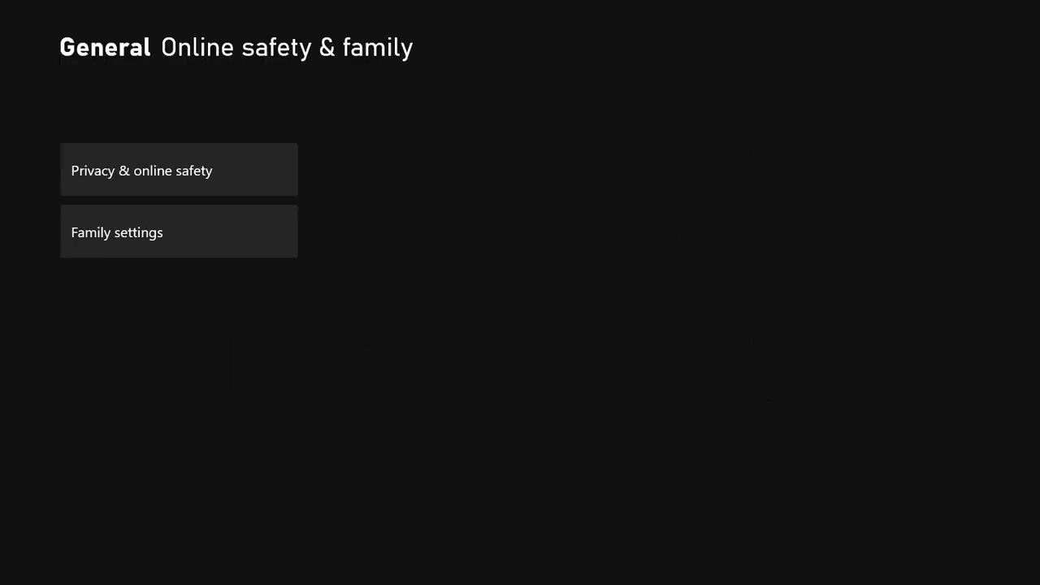
# Unlock Xbox Settings with the account passkey and highlight Family settings under Online safety & family
pyautogui.press('Down')
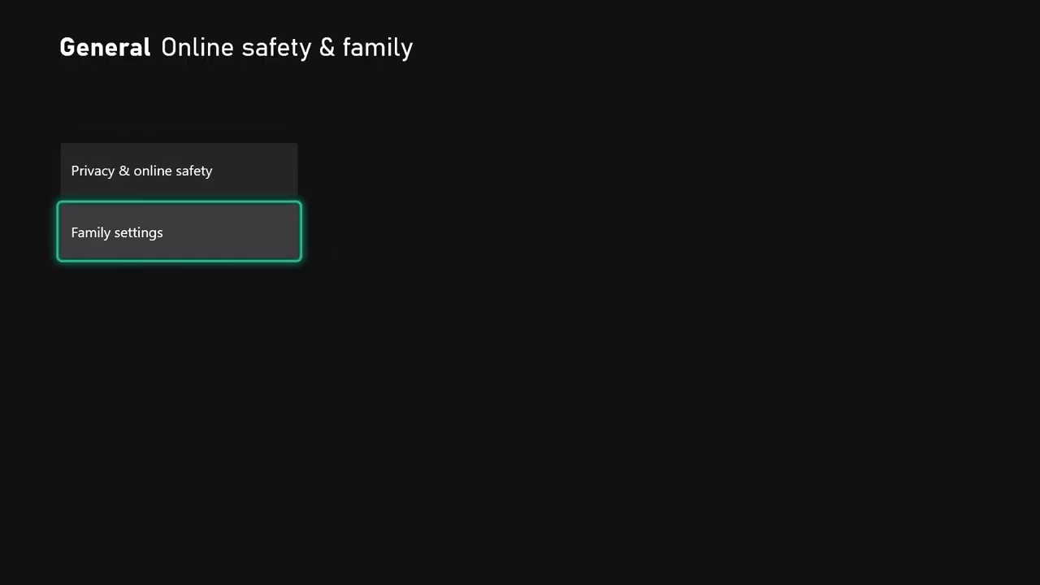
# Open the Family settings summary, which shows three signed-out restriction checks still unmet
pyautogui.press('Return')
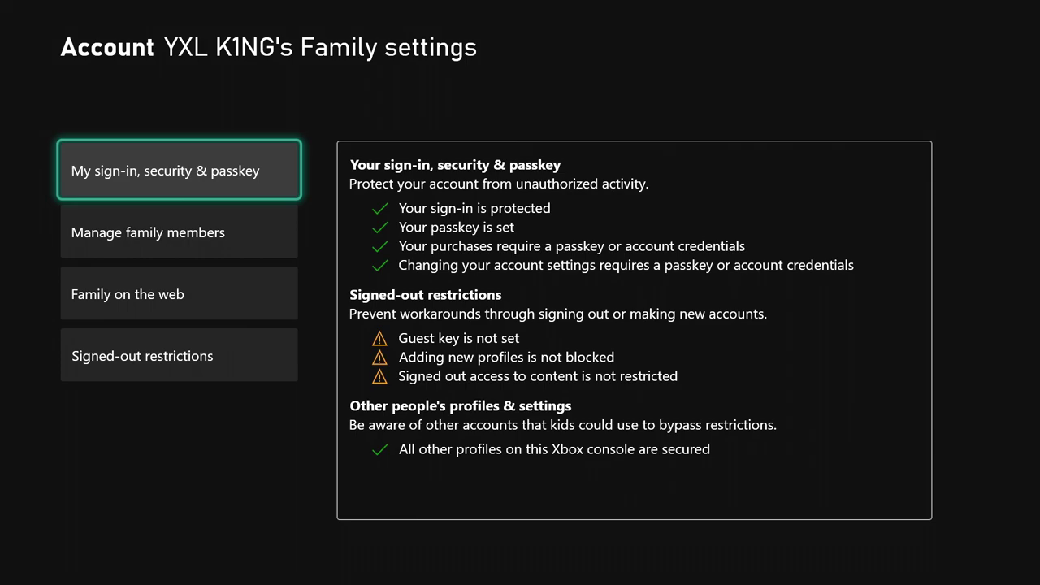
pyautogui.press('Return')
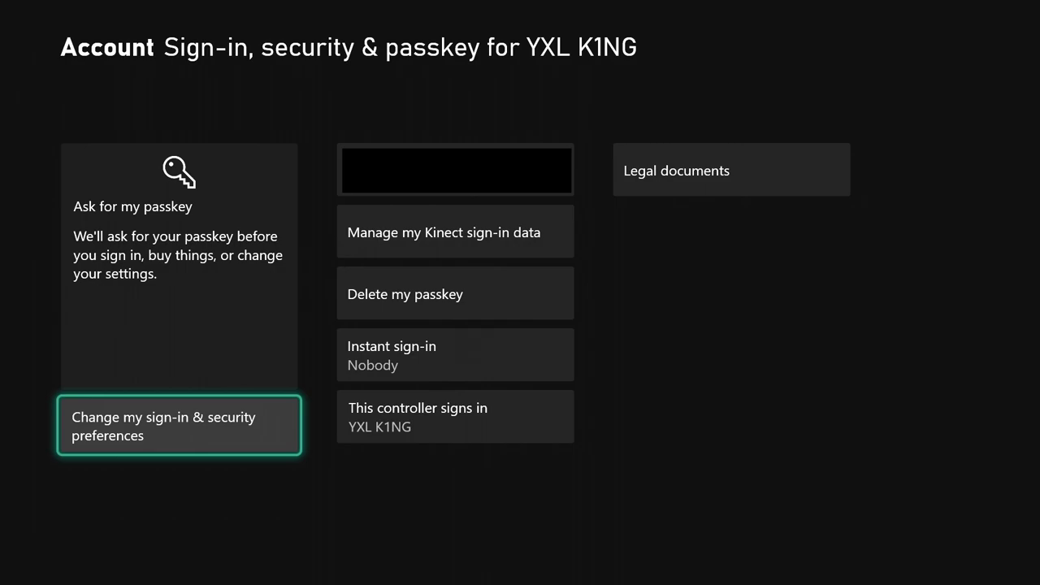
pyautogui.press('Right')
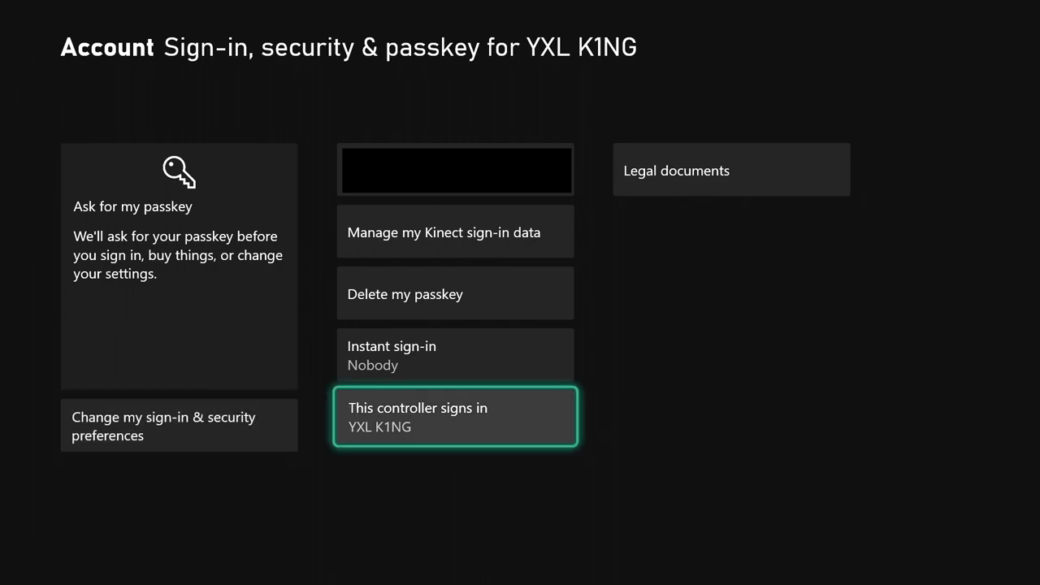
pyautogui.press('Up')
pyautogui.press('Up')
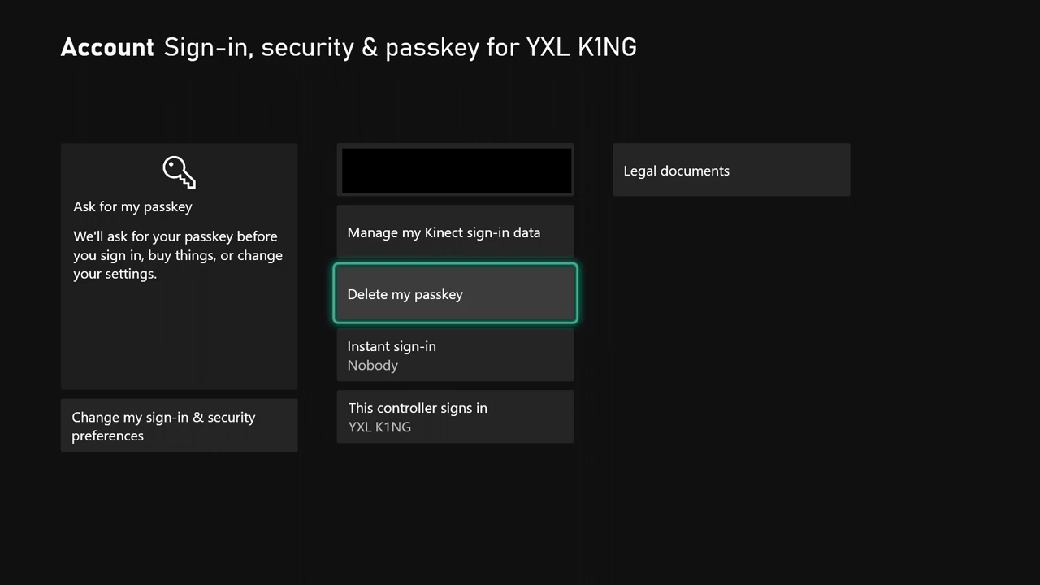
pyautogui.press('Down')
pyautogui.press('Down')
pyautogui.press('Up')
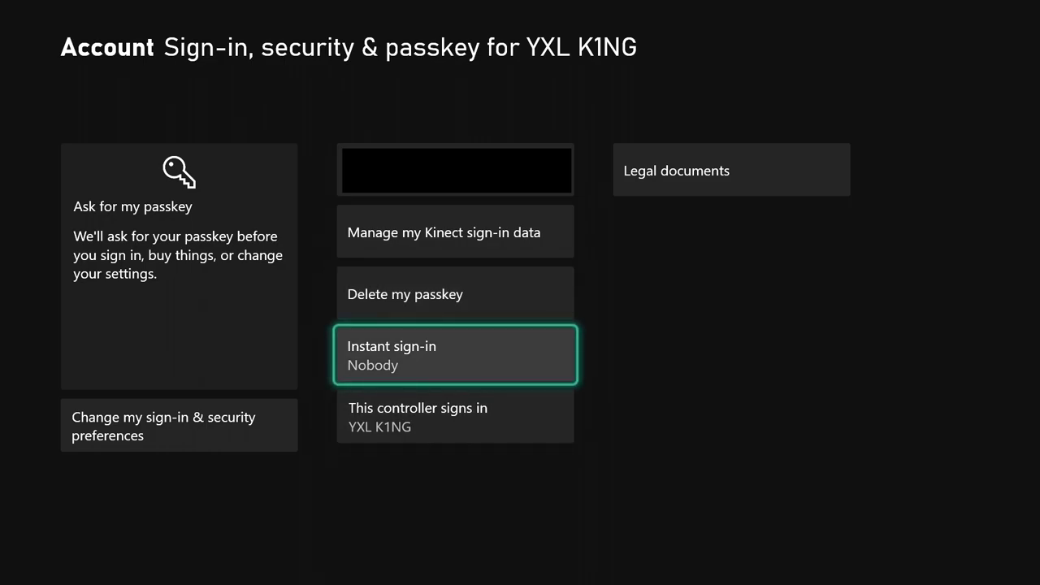
pyautogui.press('Down')
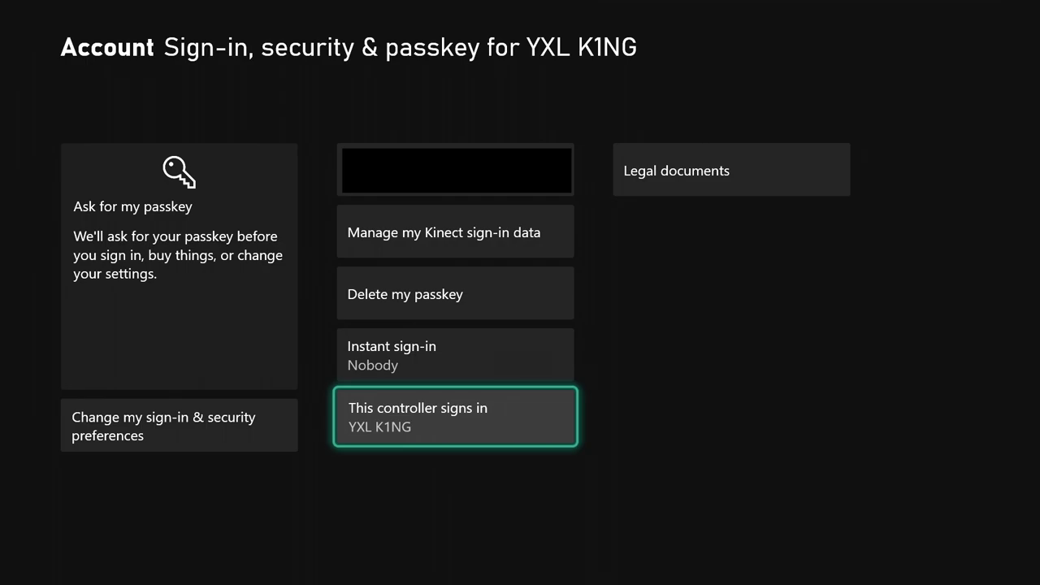
# Back on the family settings summary, look through the Manage family members list
pyautogui.press('Escape')
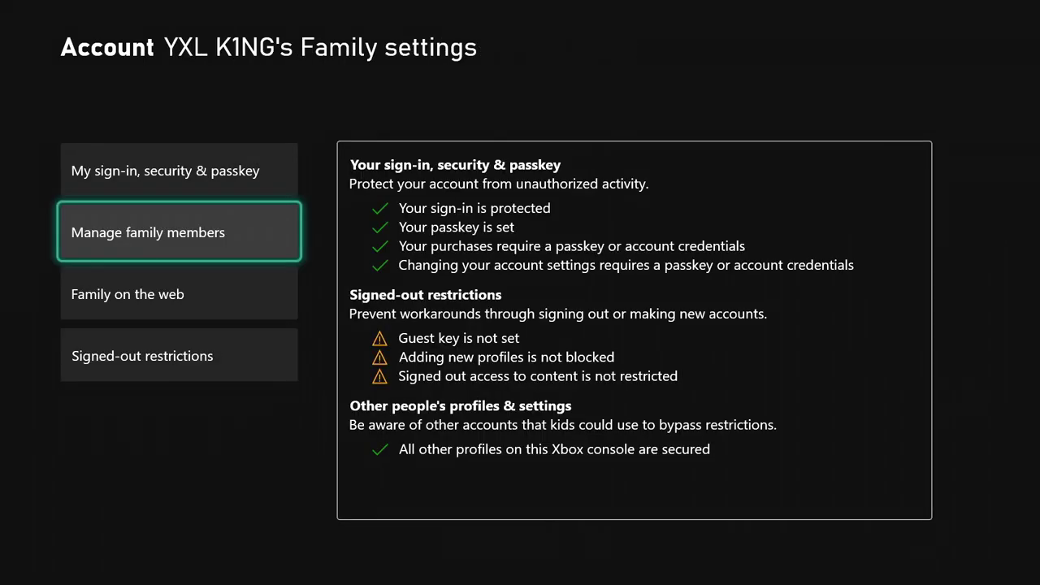
pyautogui.press('Return')
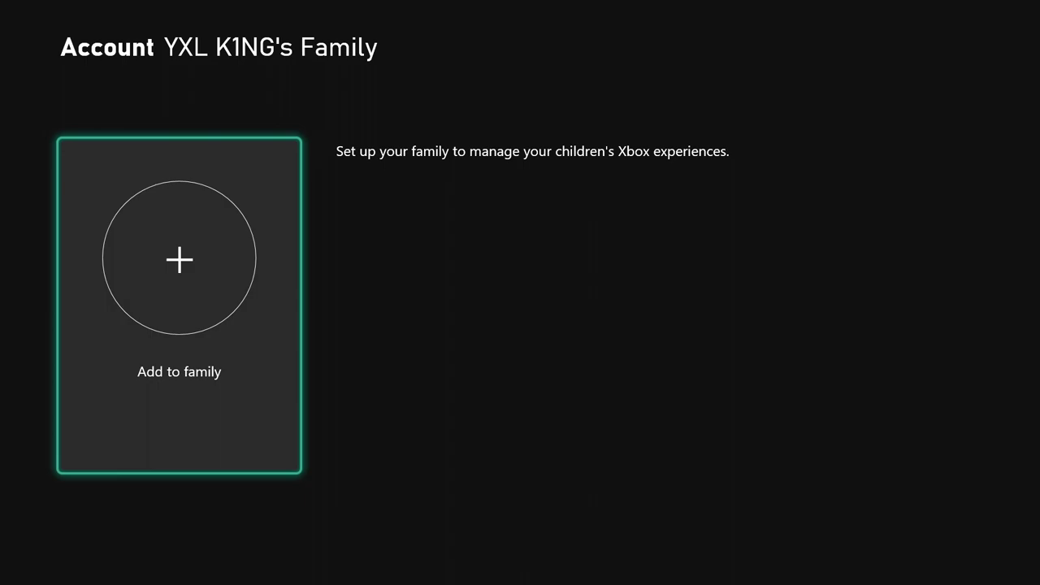
pyautogui.press('Escape')
# Open the Signed-out content restrictions settings from the family settings summary
pyautogui.press('Down')
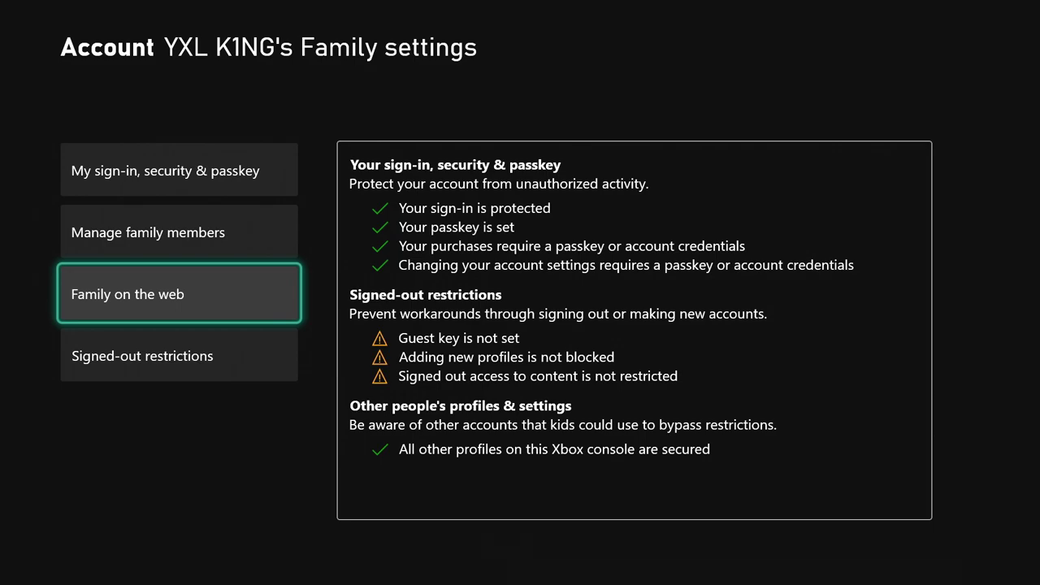
pyautogui.press('Down')
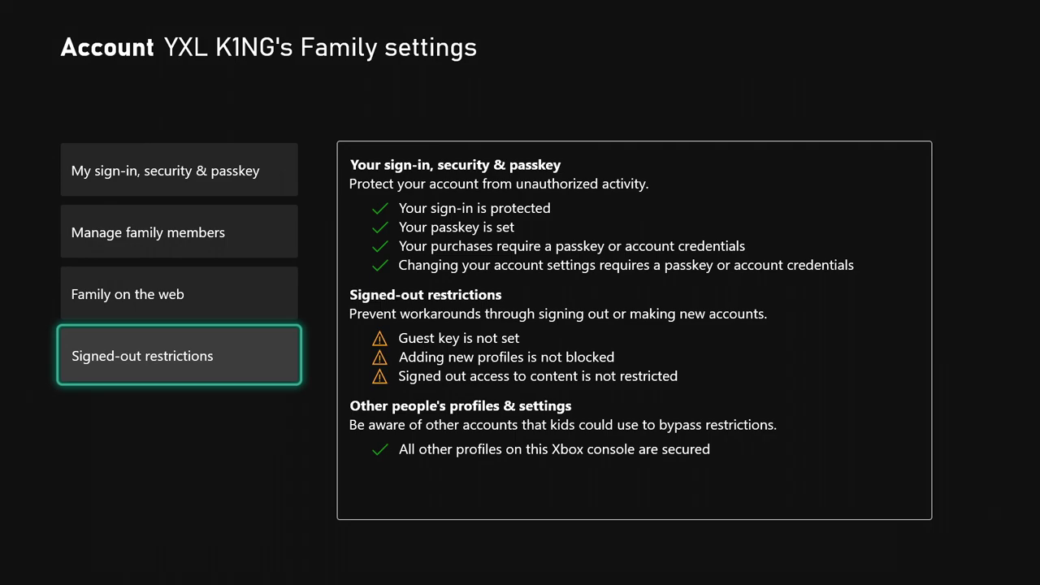
pyautogui.press('Return')
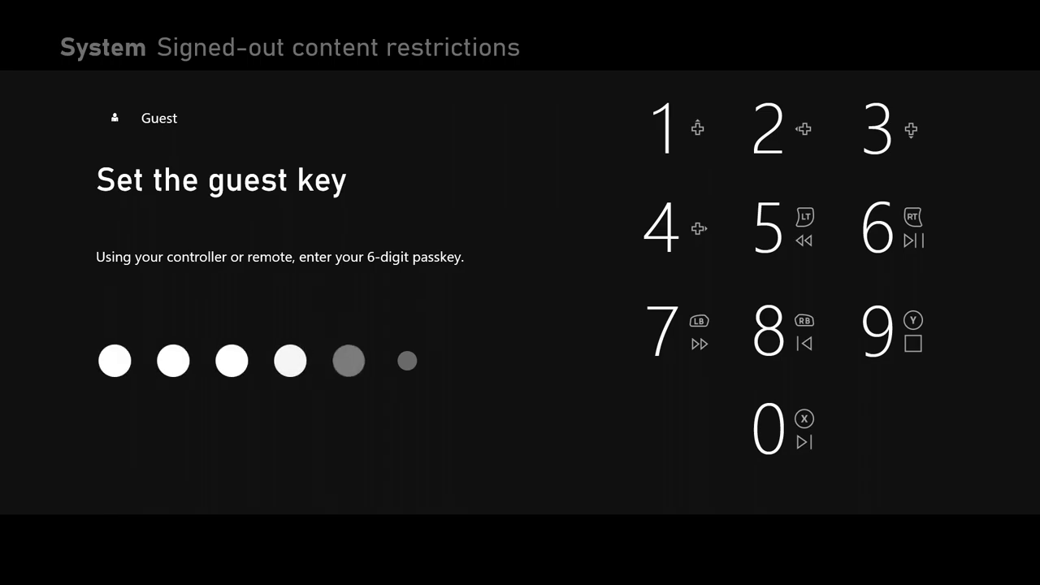
# Create a 6-digit guest key and set signed-out Access to content & apps to Restricted
pyautogui.write('123456')
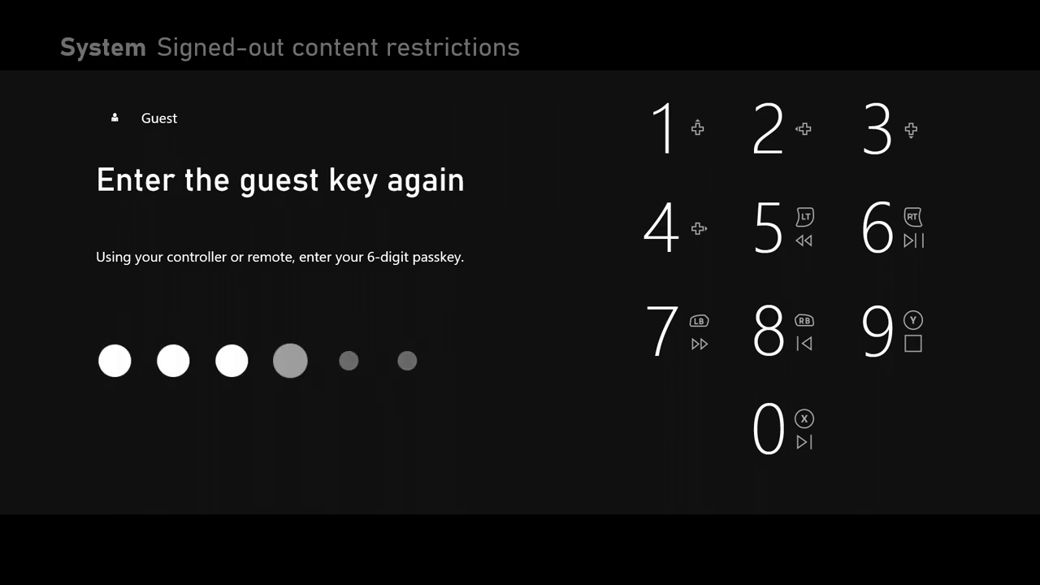
pyautogui.press('Right')
pyautogui.press('Up')
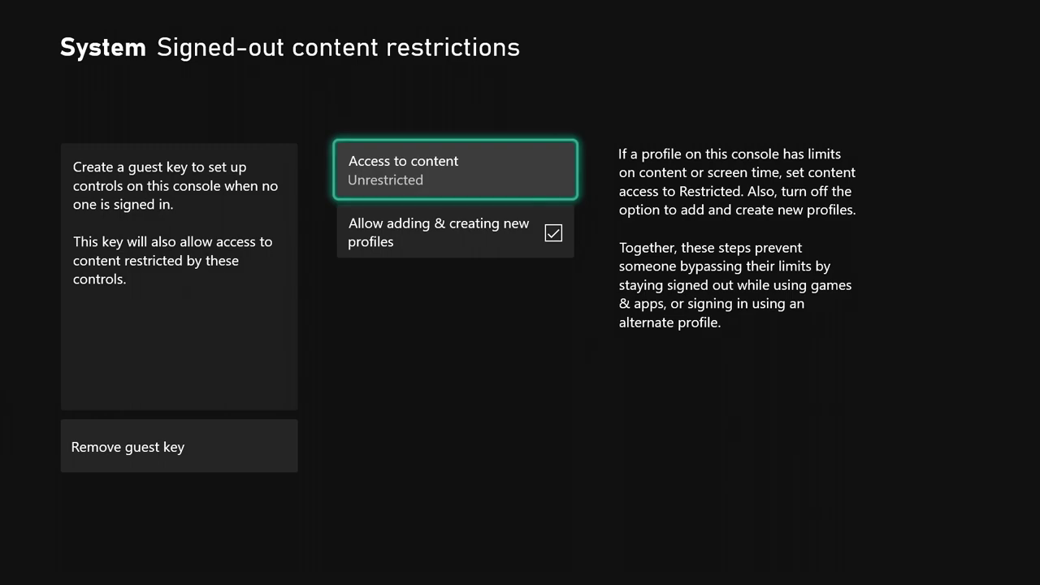
pyautogui.press('Return')
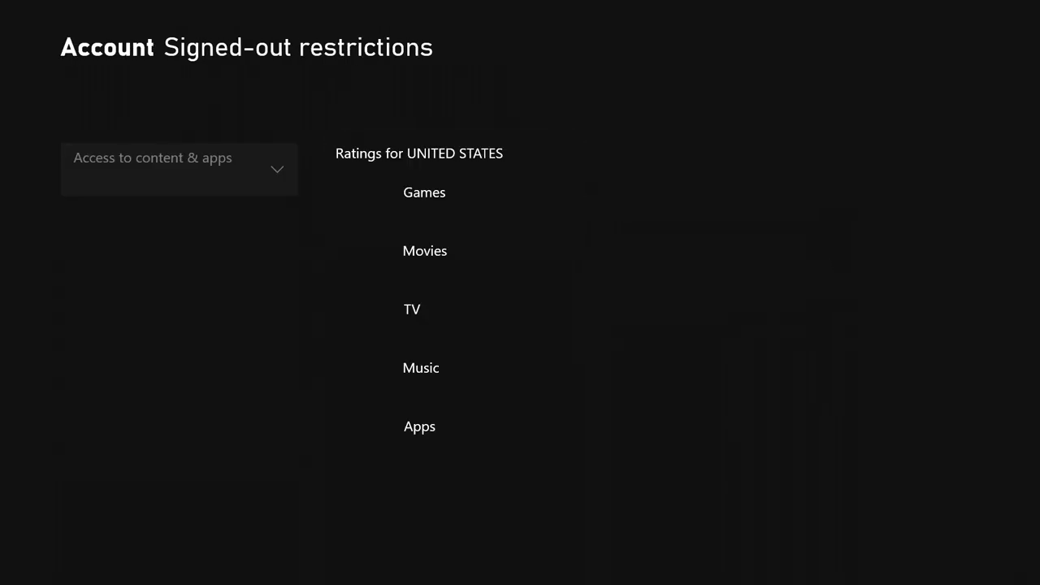
pyautogui.press('Return')
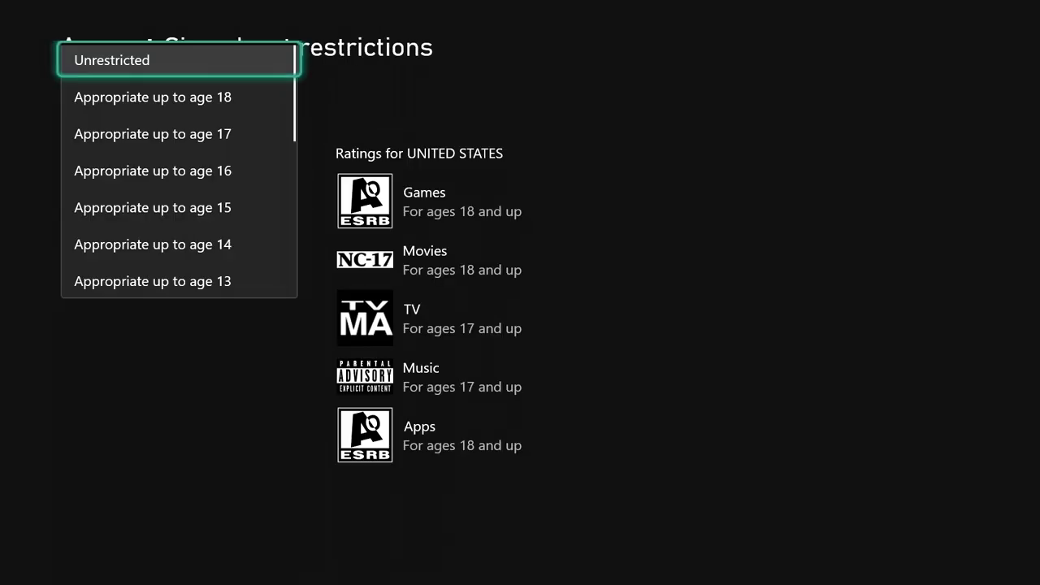
pyautogui.press('Down')
pyautogui.press('Down')
pyautogui.press('Down')
pyautogui.press('Down')
pyautogui.press('Down')
pyautogui.press('Down')
pyautogui.press('Down')
pyautogui.press('Down')
pyautogui.press('Down')
pyautogui.press('Down')
pyautogui.press('Down')
pyautogui.press('Down')
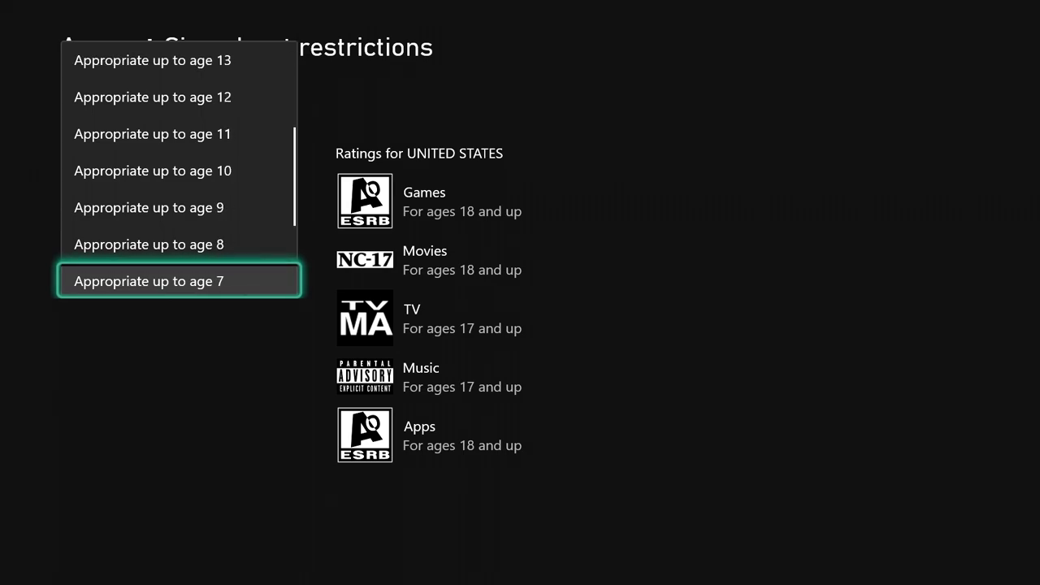
pyautogui.press('Down')
pyautogui.press('Down')
pyautogui.press('Down')
pyautogui.press('Down')
pyautogui.press('Down')
pyautogui.press('Return')
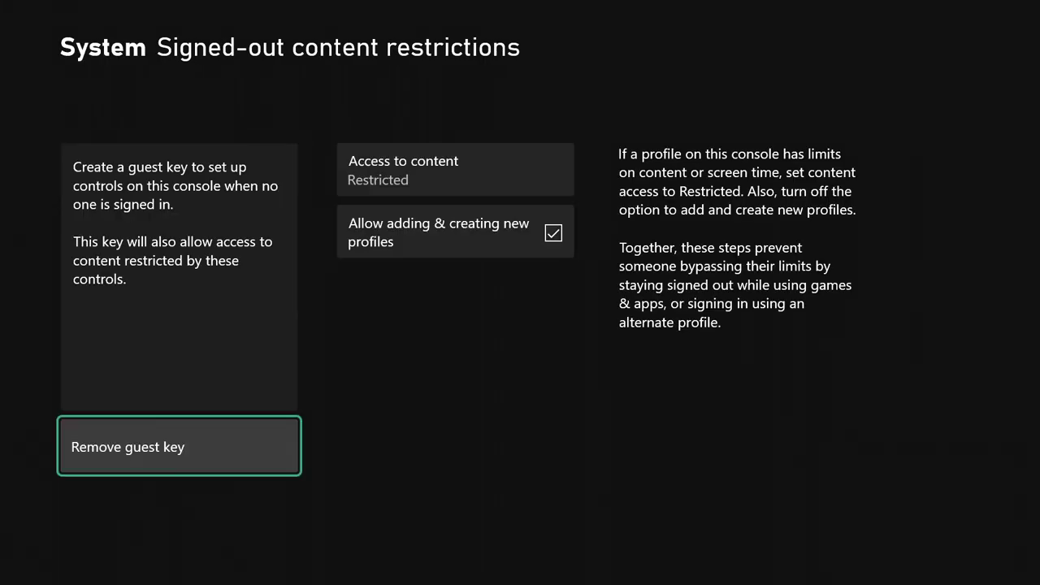
# Uncheck Allow adding & creating new profiles to block new profiles on the console
pyautogui.press('Right')
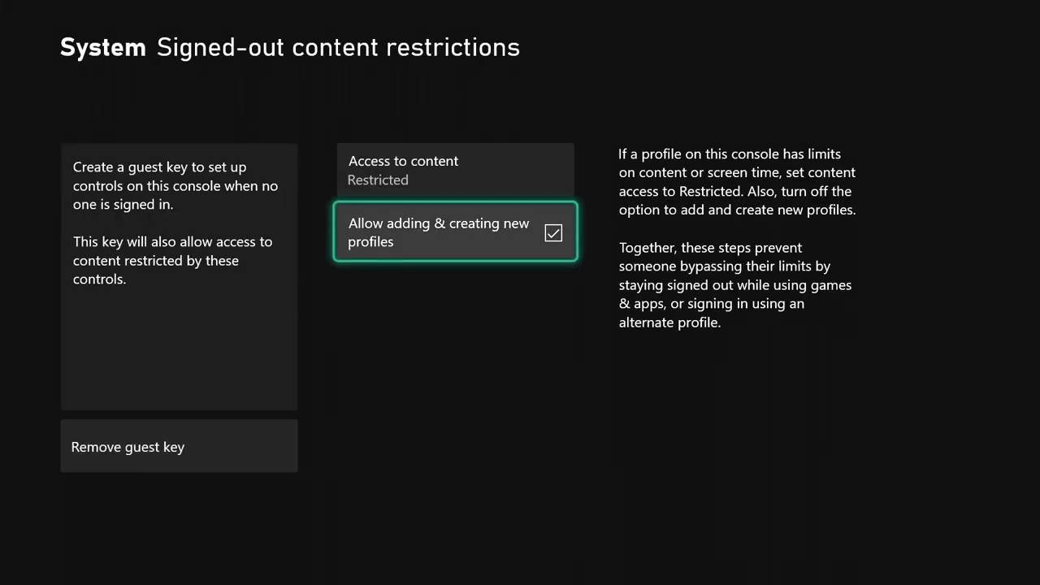
pyautogui.press('Return')
# Return to the Family settings summary and confirm every check is now green
pyautogui.press('Escape')
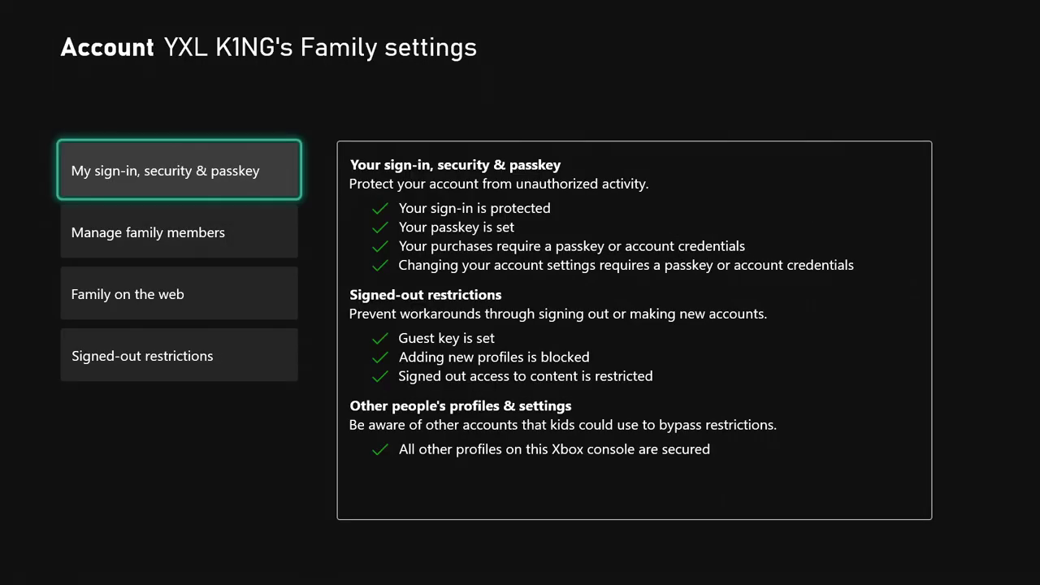